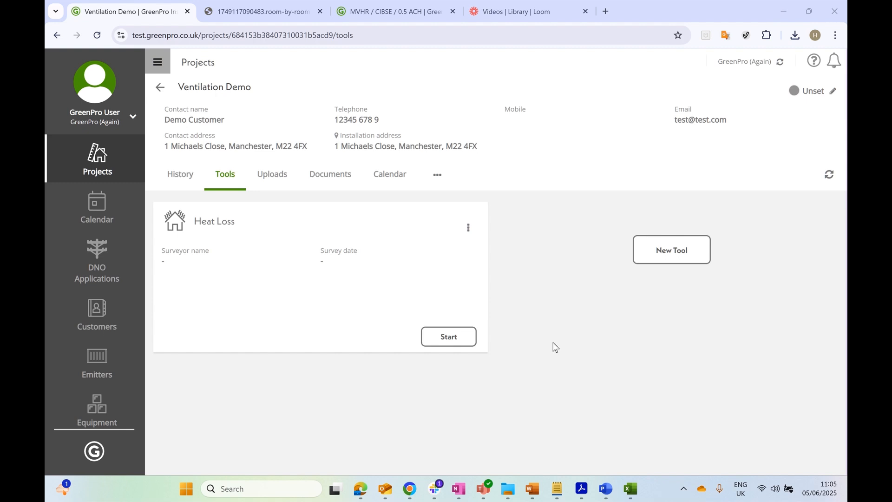
- Start the Heat Loss survey for the Ventilation Demo project and go to its building details
click(454, 334)
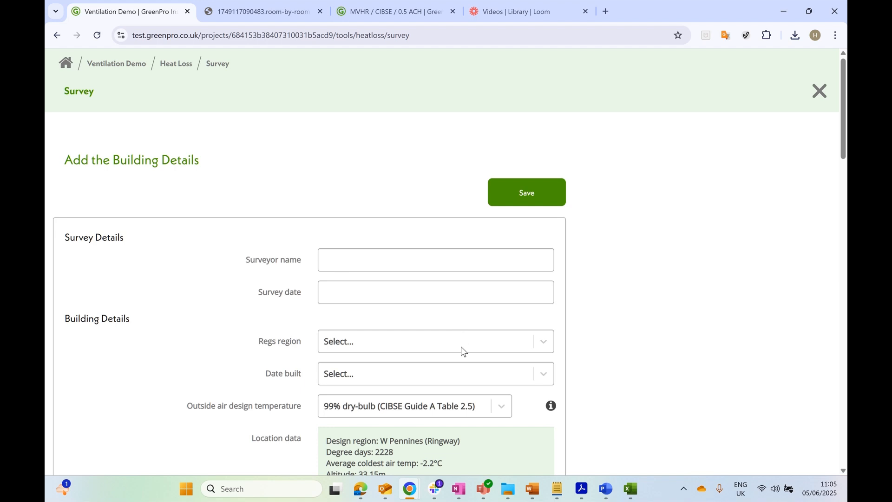
scroll(455, 330, down, 3)
scroll(460, 346, down, 1)
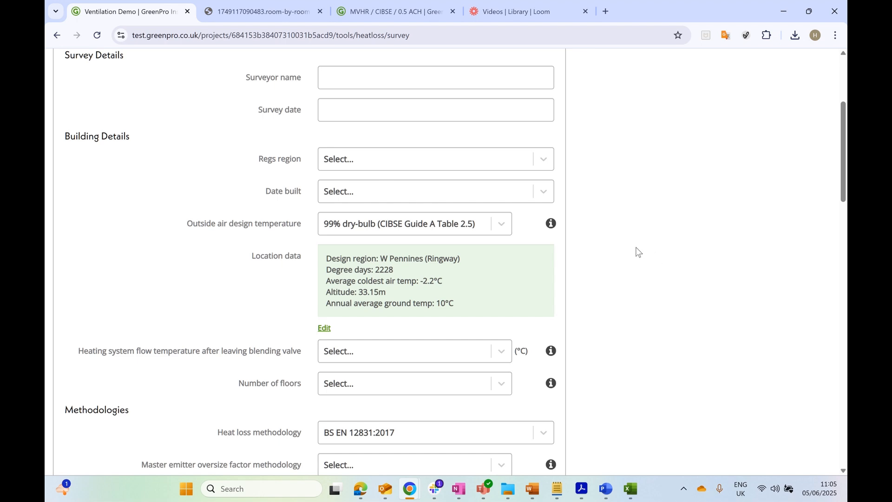
- Switch the outside air design temperature to 99.6% dry-bulb (CIBSE Guide A Table 2.5), and return it to 99% dry-bulb
click(498, 233)
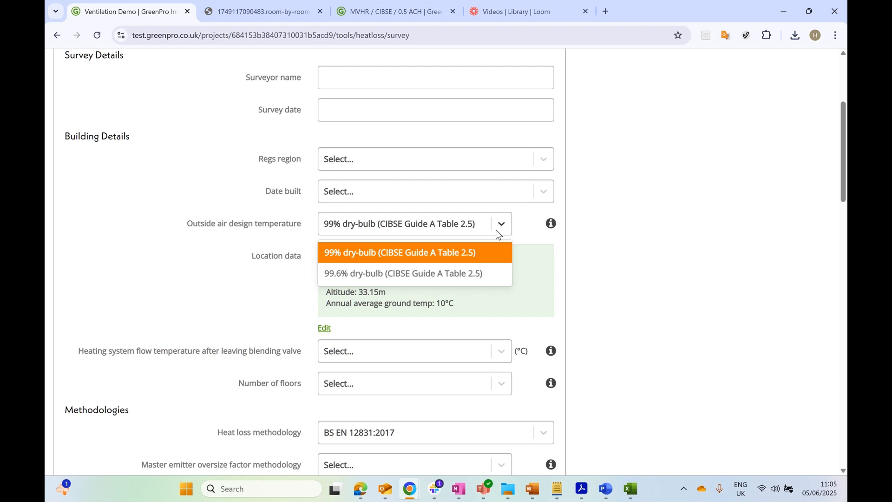
click(497, 231)
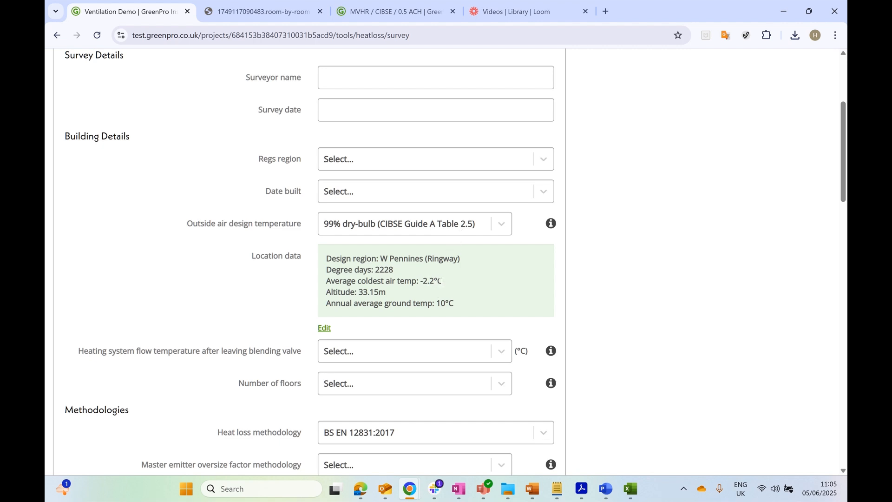
click(452, 225)
click(455, 274)
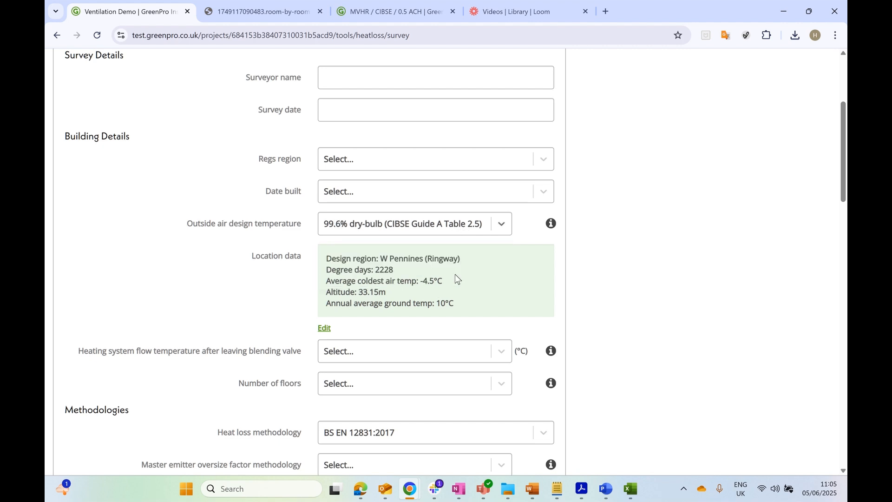
click(451, 232)
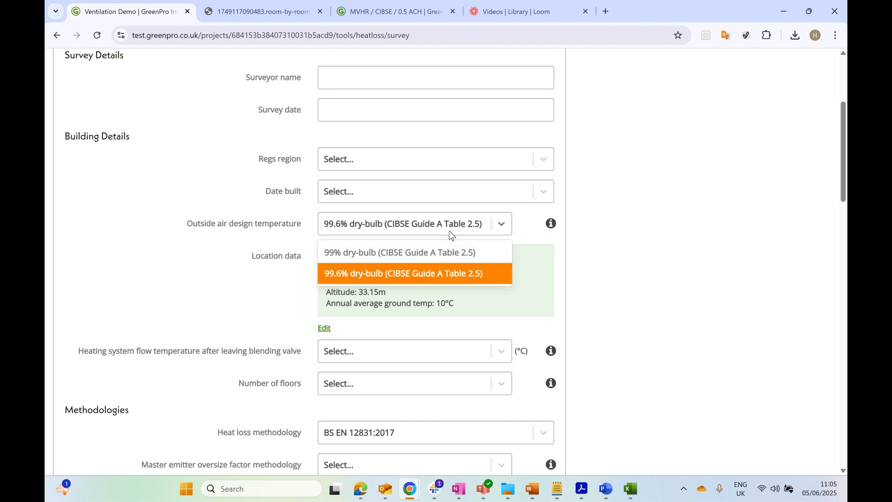
click(453, 255)
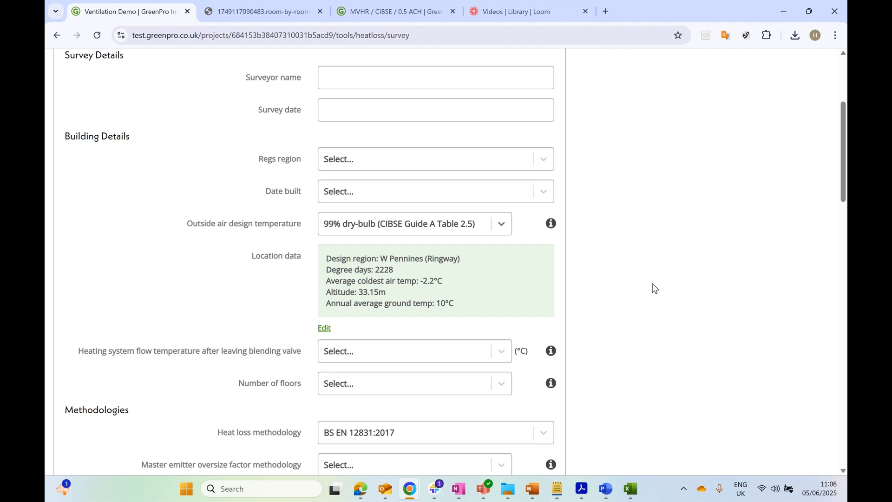
- Examine the heat loss methodology options and the building, ventilation and air permeability fields under BS 12831:2017 Information
scroll(641, 297, down, 2)
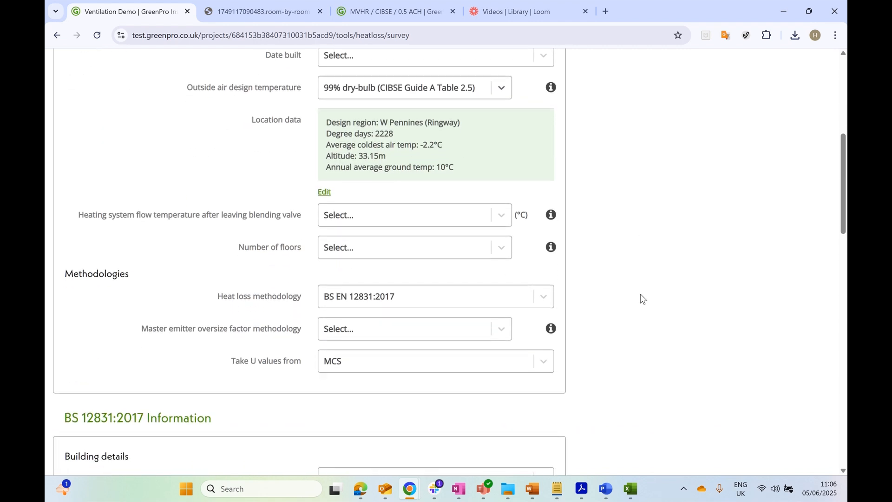
scroll(641, 297, down, 3)
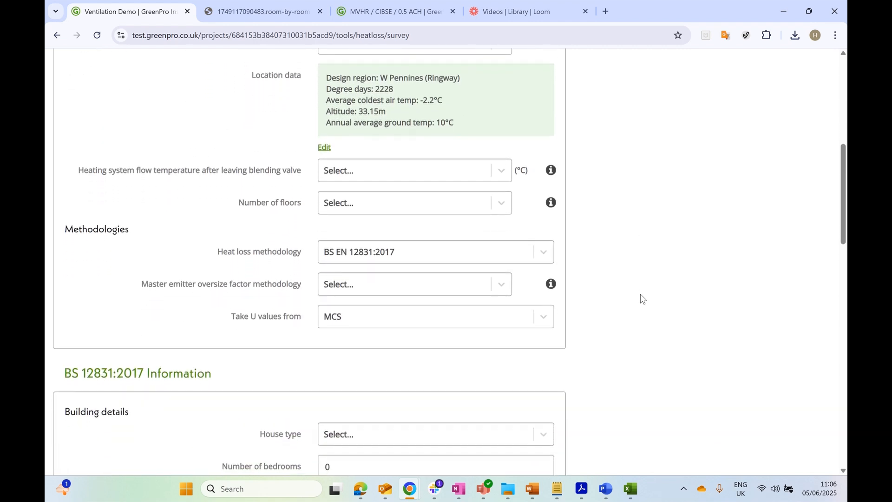
scroll(641, 297, down, 2)
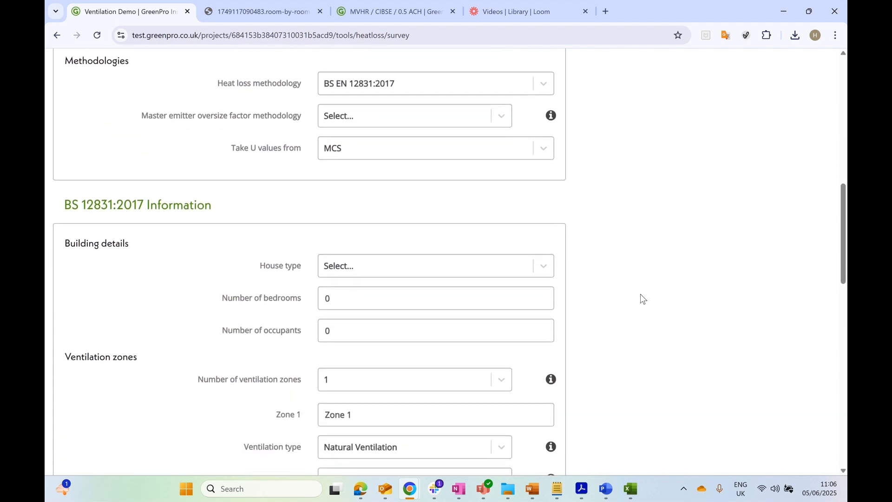
click(544, 82)
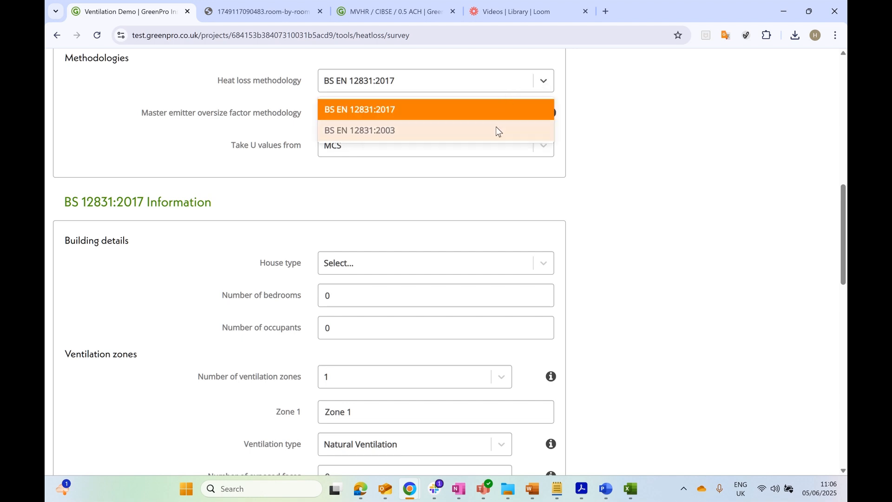
click(659, 162)
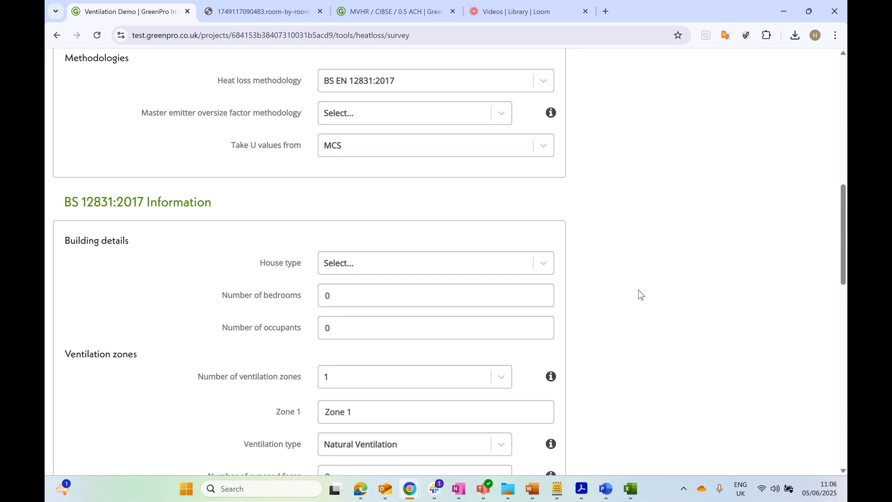
scroll(639, 293, down, 2)
scroll(640, 294, down, 2)
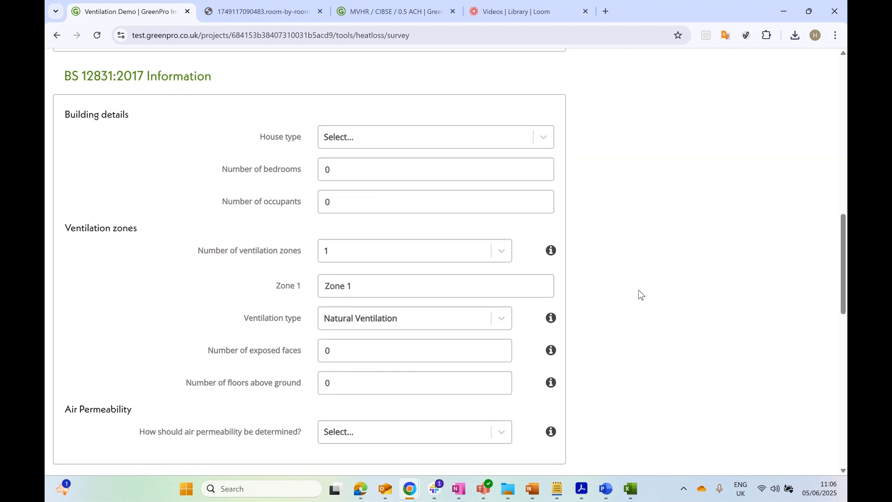
scroll(640, 294, up, 4)
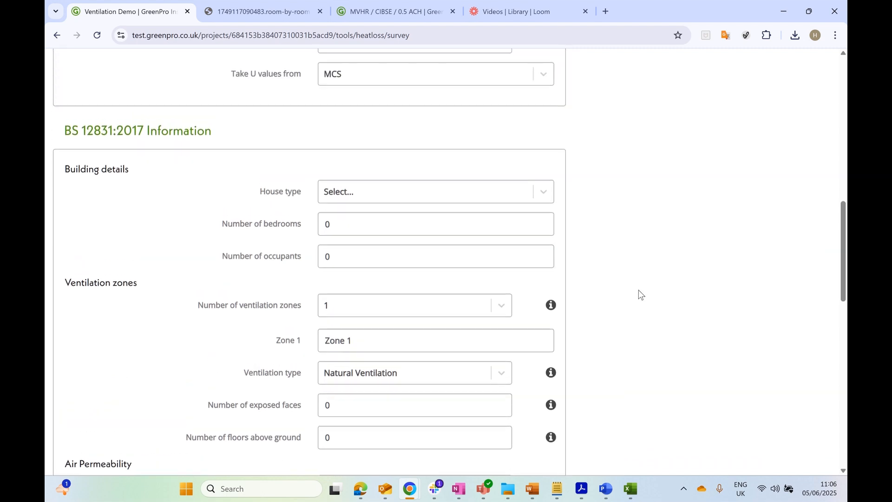
- Switch the heat loss methodology to BS EN 12831:2003, and return it to BS EN 12831:2017
click(551, 126)
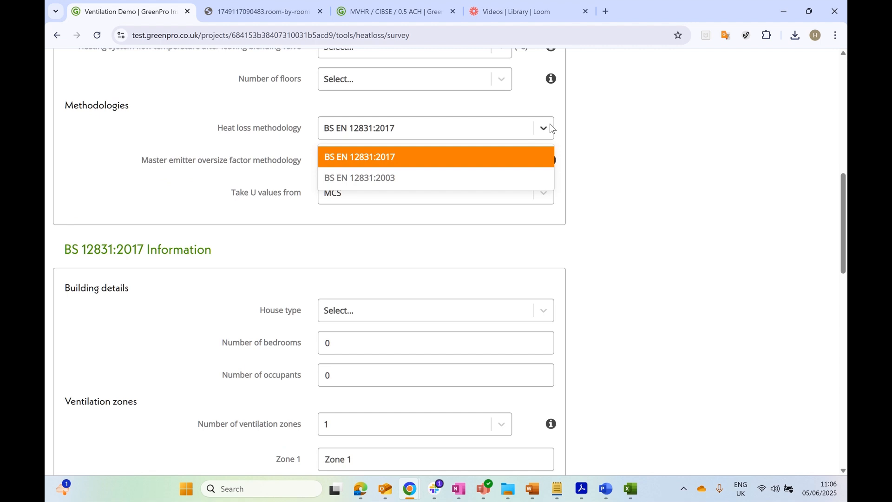
click(491, 177)
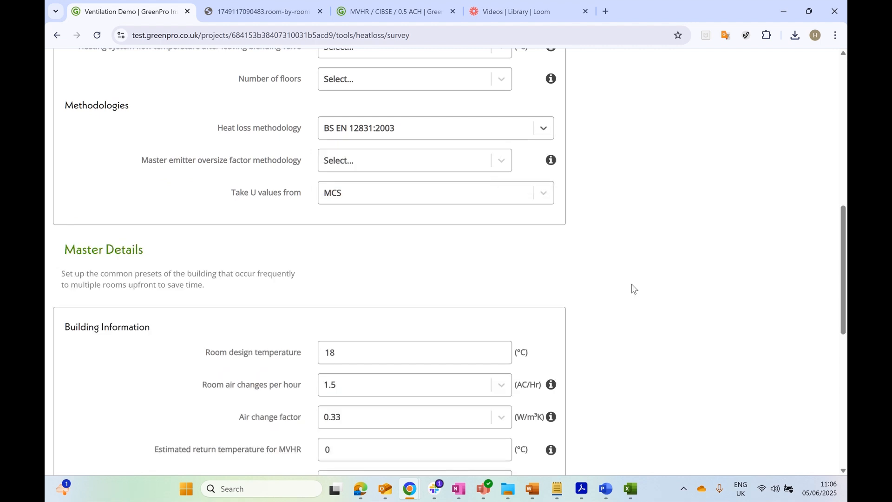
click(549, 145)
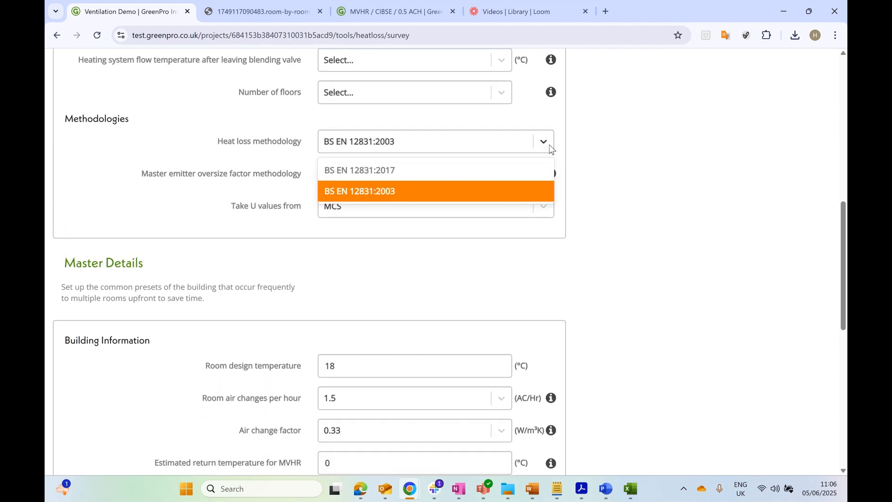
click(520, 170)
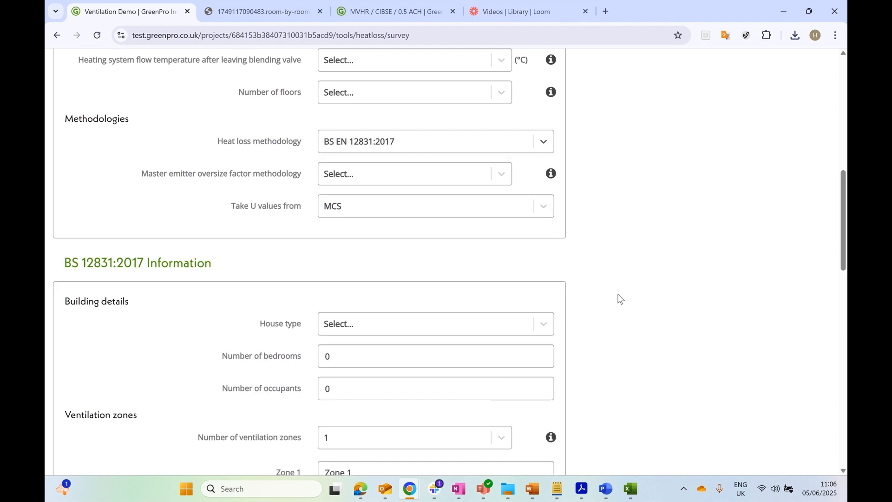
- Set the house type to Mid-terrace in the BS 12831:2017 building details
scroll(619, 298, down, 4)
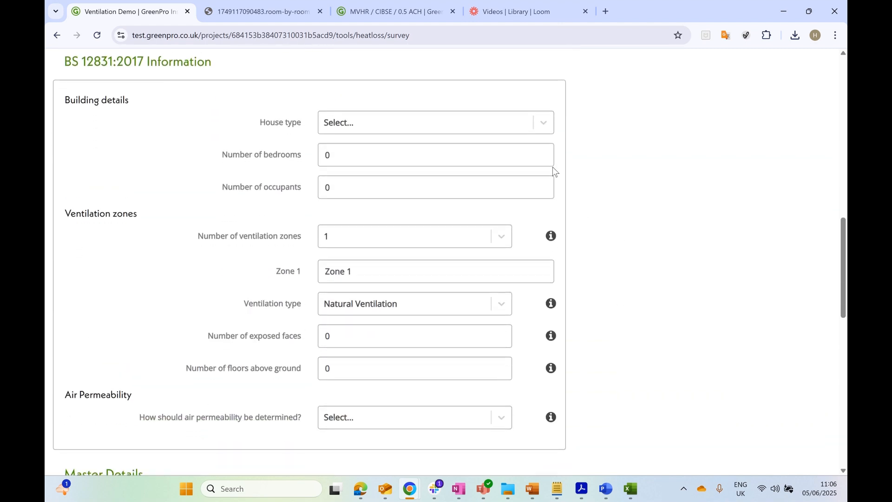
click(552, 127)
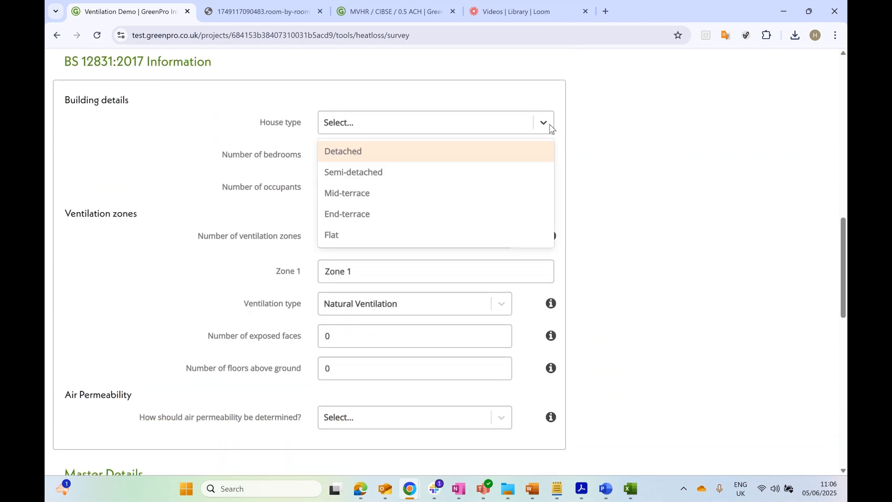
click(412, 193)
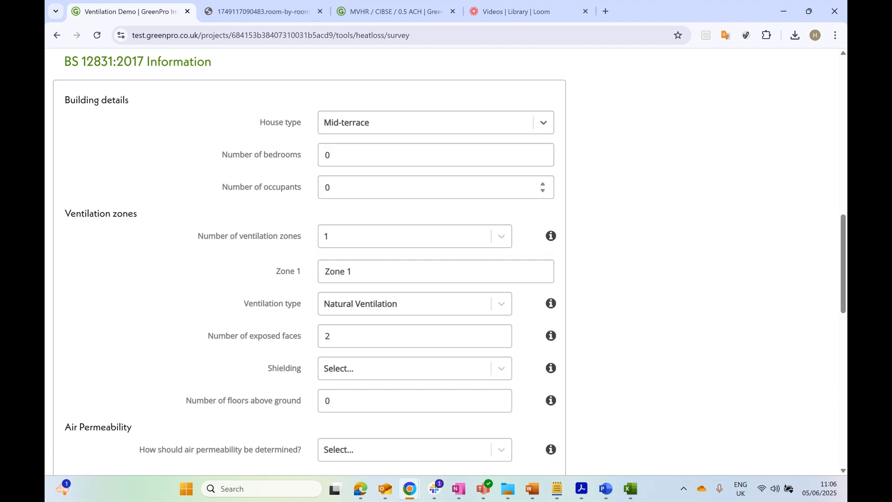
- Try to raise the number of bedrooms, and set the number of occupants to 4
click(542, 151)
click(542, 151)
click(542, 151)
click(542, 151)
click(541, 151)
click(542, 150)
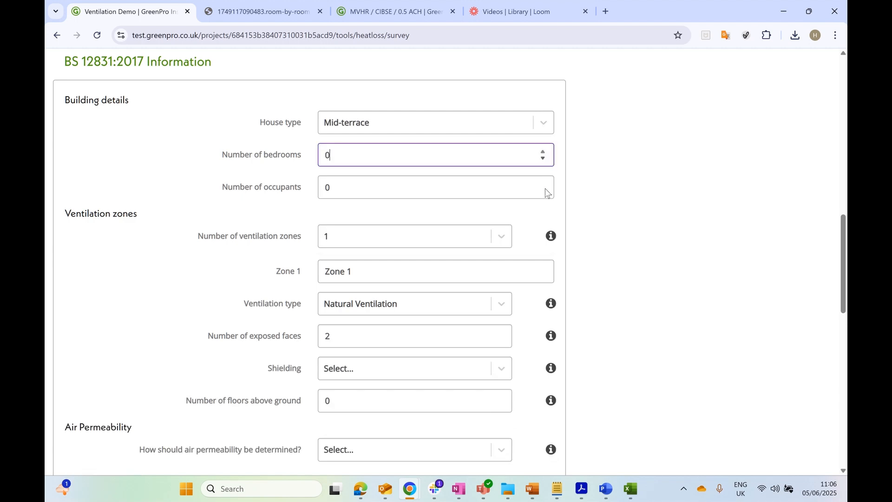
click(544, 185)
click(545, 185)
click(544, 185)
click(544, 185)
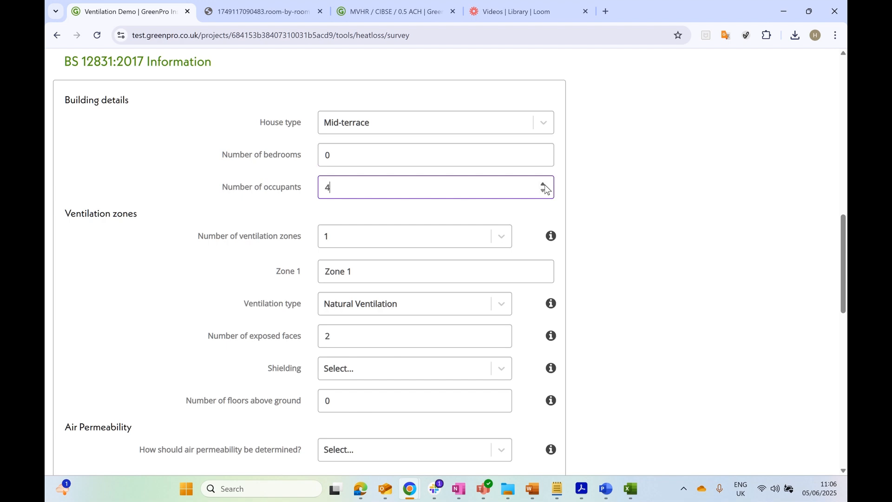
- Examine the ventilation zone settings, the available ventilation types and the guide diagram comparing them
scroll(581, 270, down, 2)
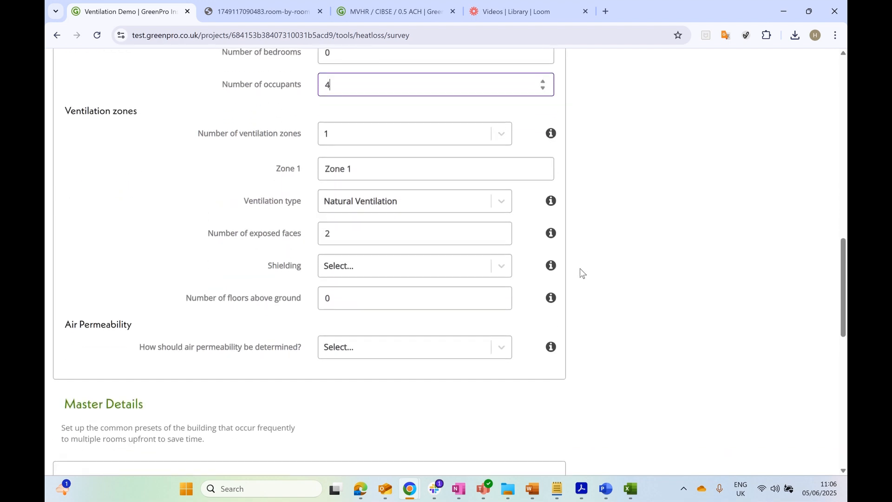
scroll(637, 222, down, 1)
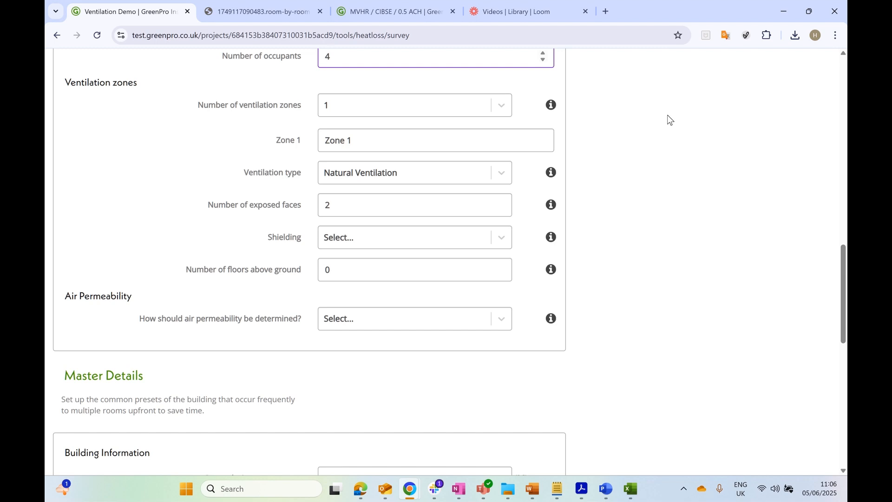
mouse_move(550, 111)
scroll(632, 148, down, 1)
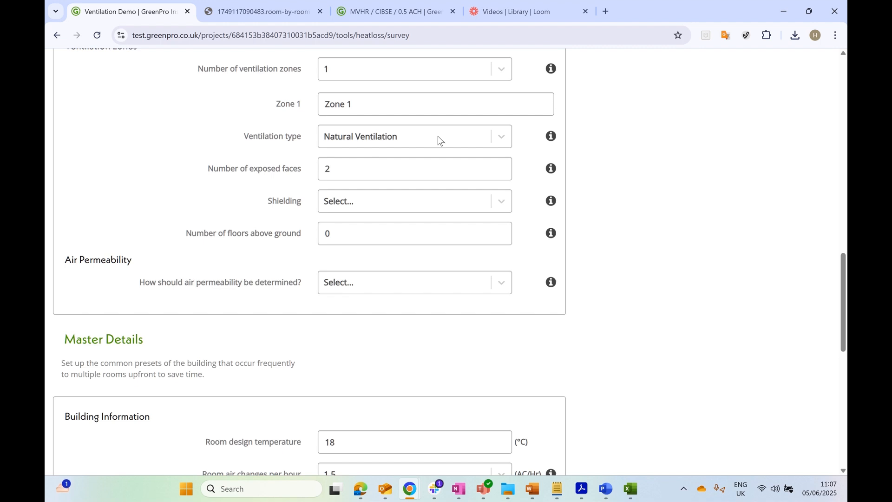
click(502, 140)
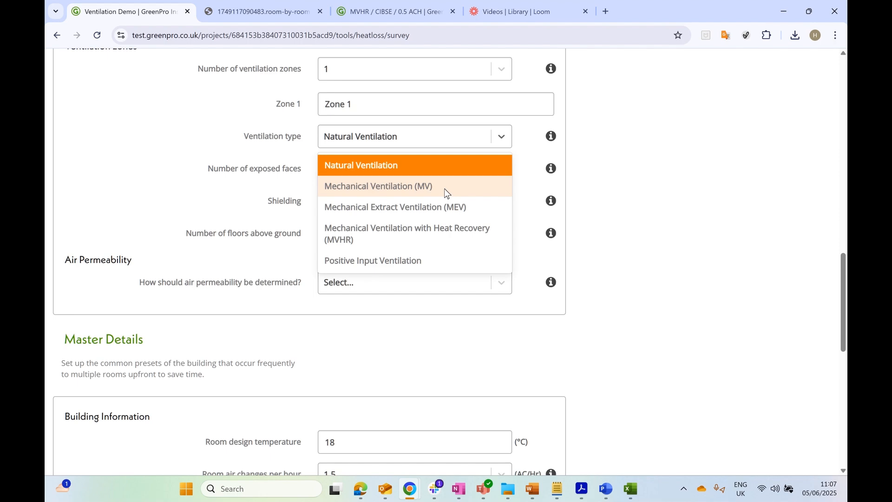
click(633, 160)
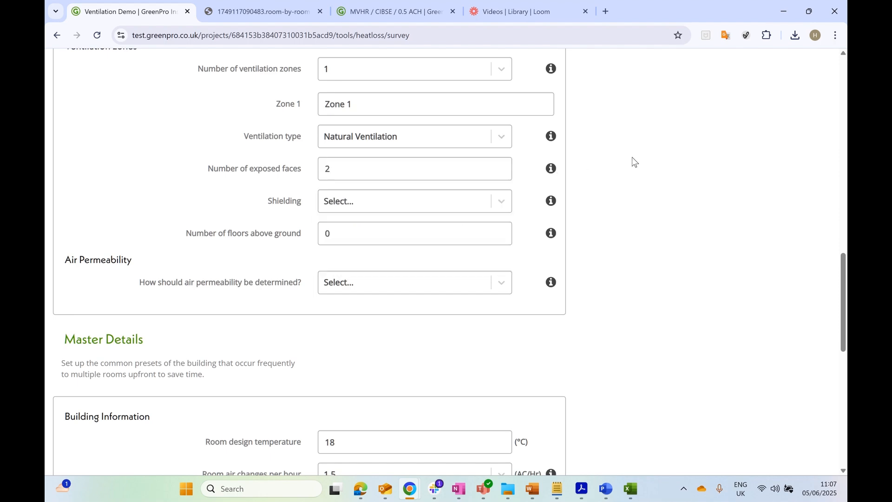
click(551, 136)
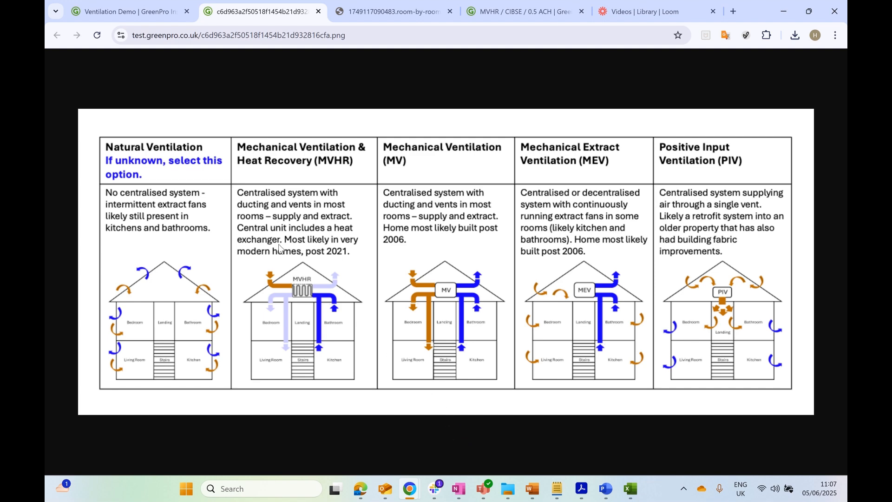
click(318, 13)
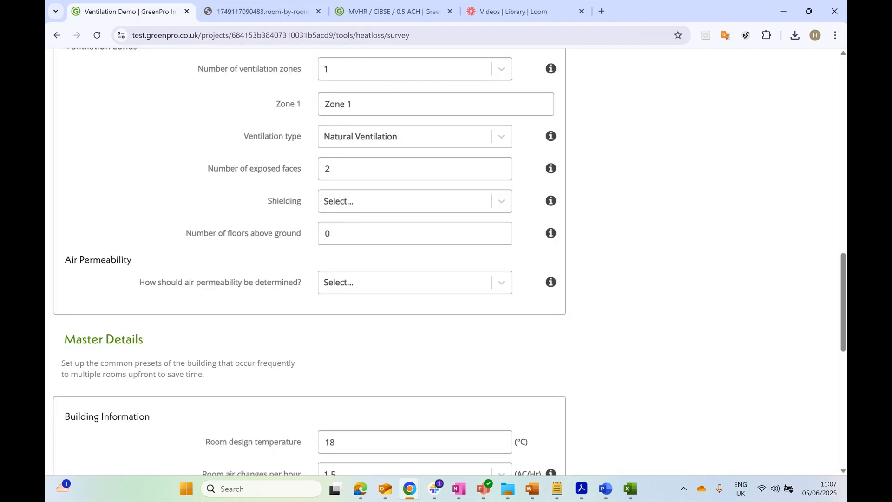
- Set Zone 1's ventilation type to Mechanical Ventilation (MV) and check the guidance on supply / extract air changes
click(505, 139)
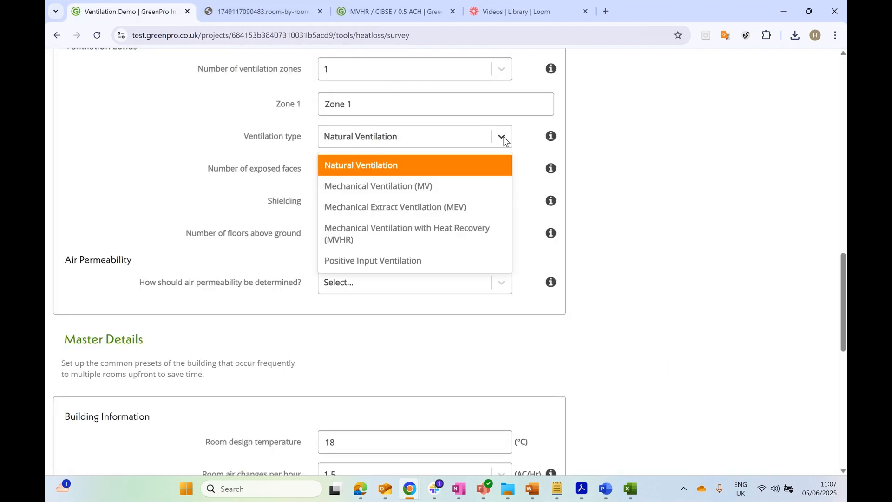
click(449, 187)
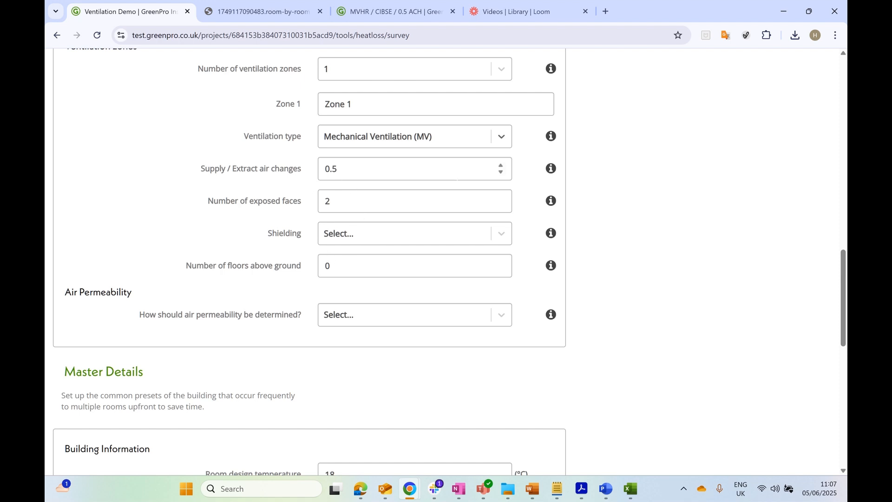
mouse_move(550, 174)
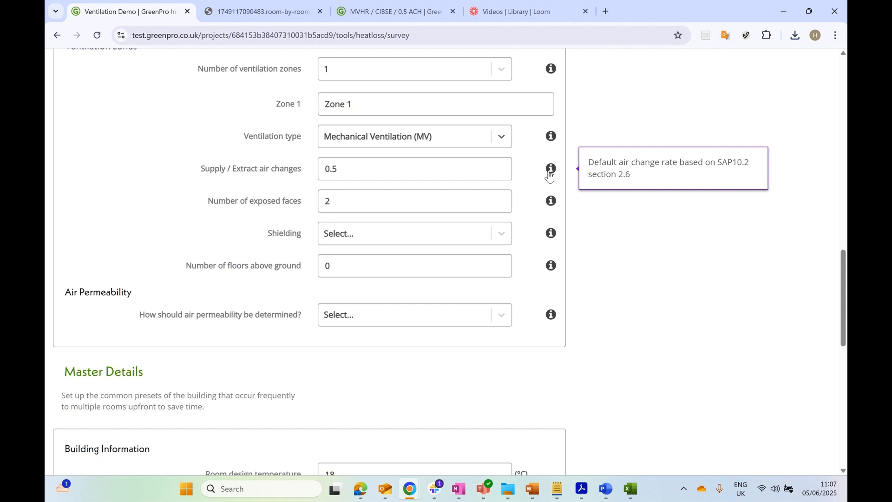
- Set Zone 1's ventilation type to Mechanical Ventilation with Heat Recovery (MVHR)
click(500, 136)
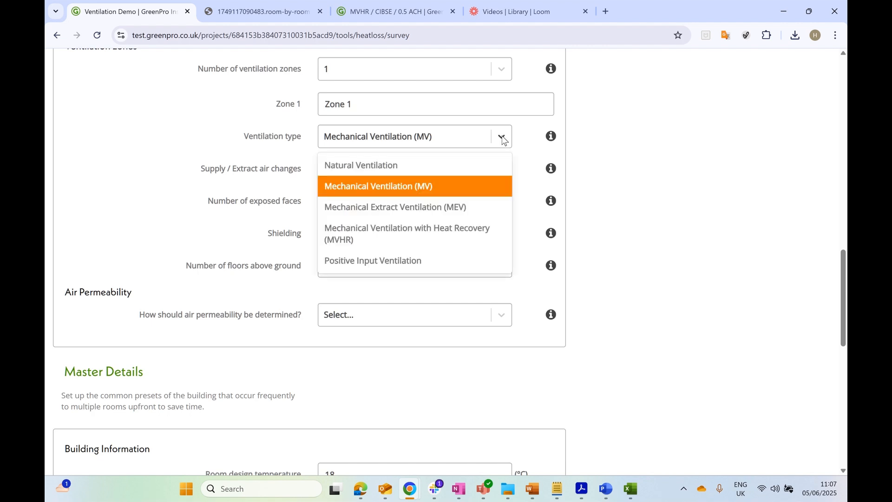
click(425, 229)
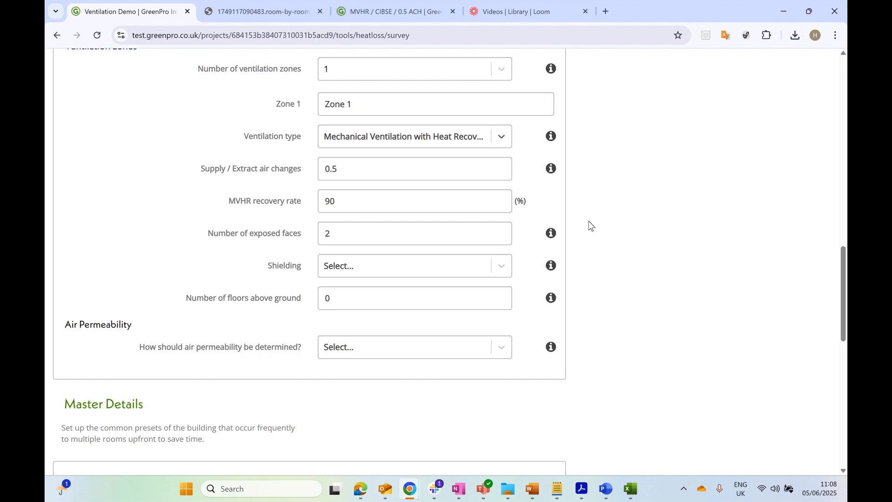
- Set Zone 1's ventilation type to Natural Ventilation
scroll(589, 225, up, 1)
click(499, 185)
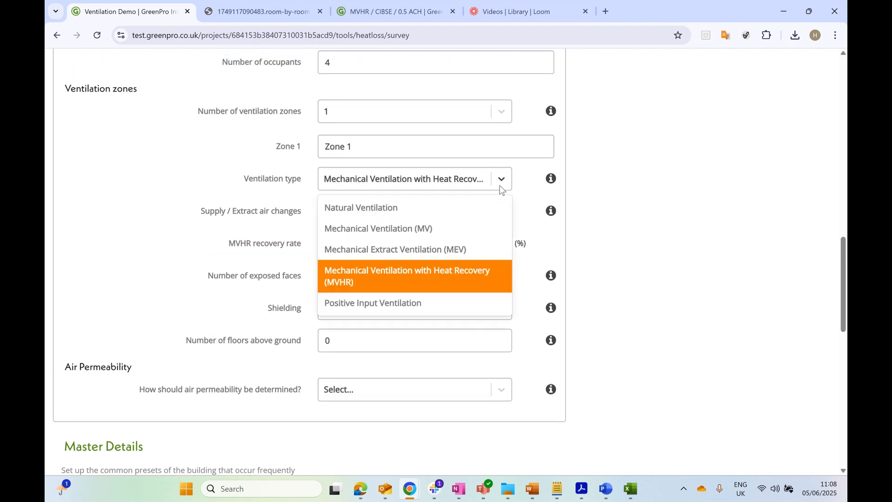
click(457, 208)
scroll(633, 243, up, 1)
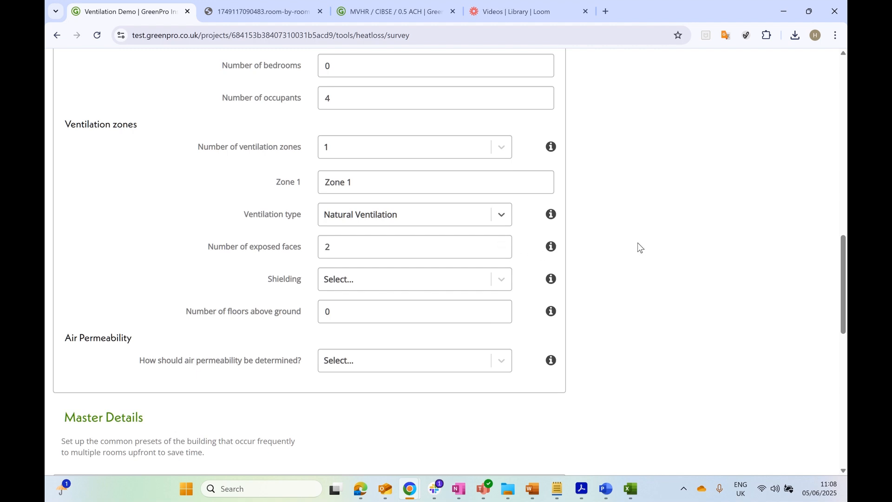
- Try Detached as the house type and settle on Semi-detached in the building details
scroll(638, 244, up, 2)
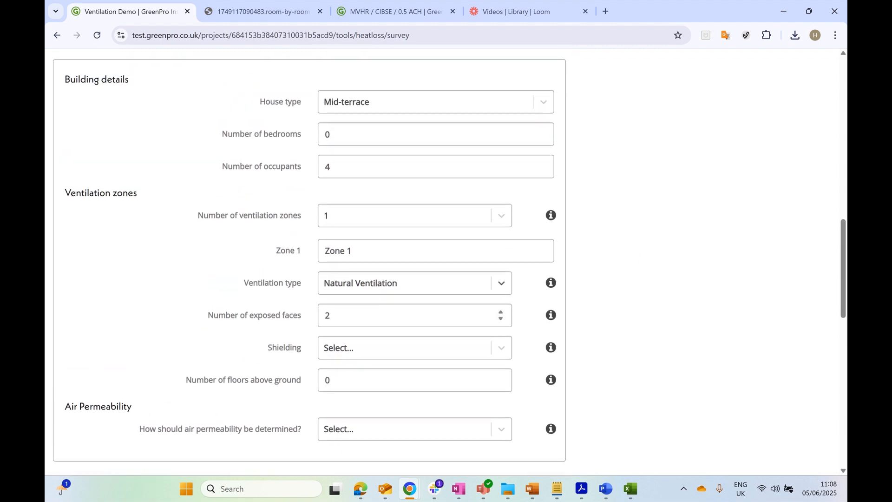
mouse_move(553, 317)
click(543, 101)
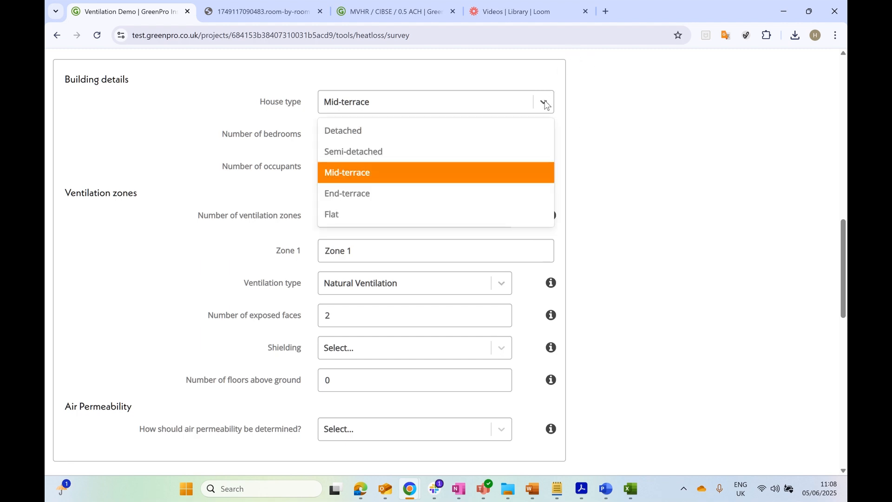
click(503, 131)
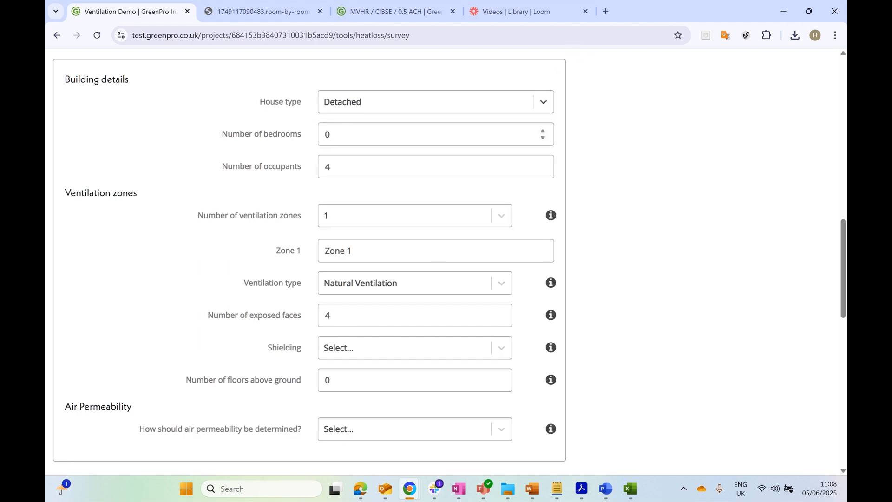
click(552, 102)
click(500, 158)
- Set Zone 1's shielding to Normal Shielding (loosely surrounded by buildings or trees) and its number of floors above ground to 2
scroll(600, 238, down, 2)
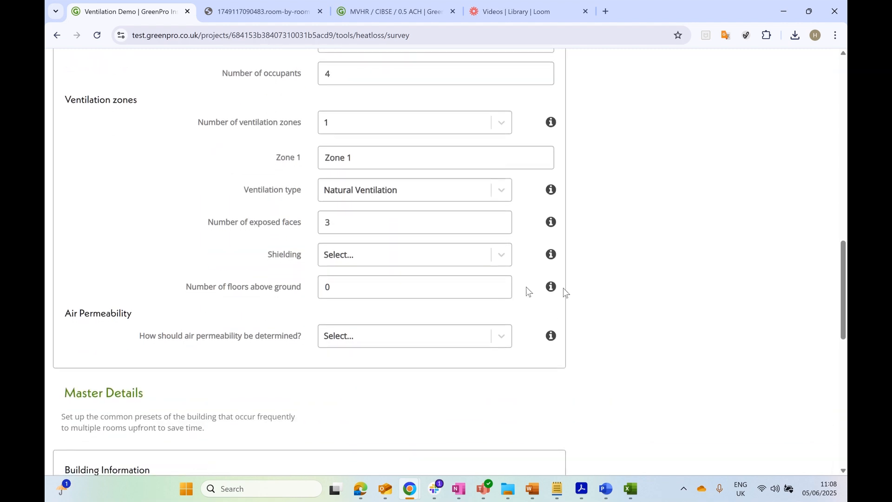
click(501, 256)
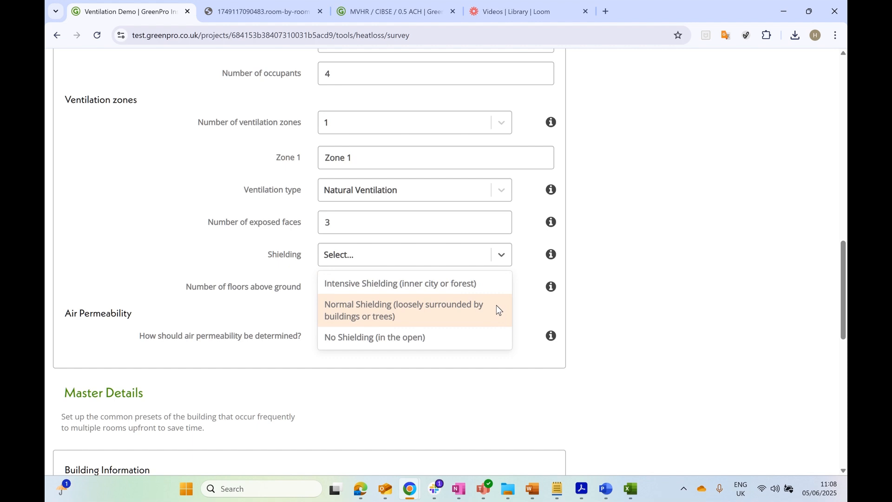
mouse_move(552, 292)
mouse_move(551, 256)
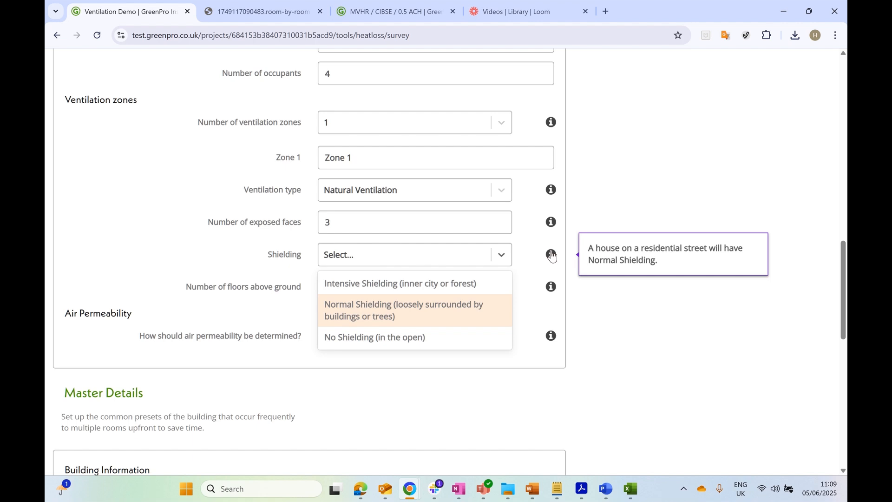
click(443, 308)
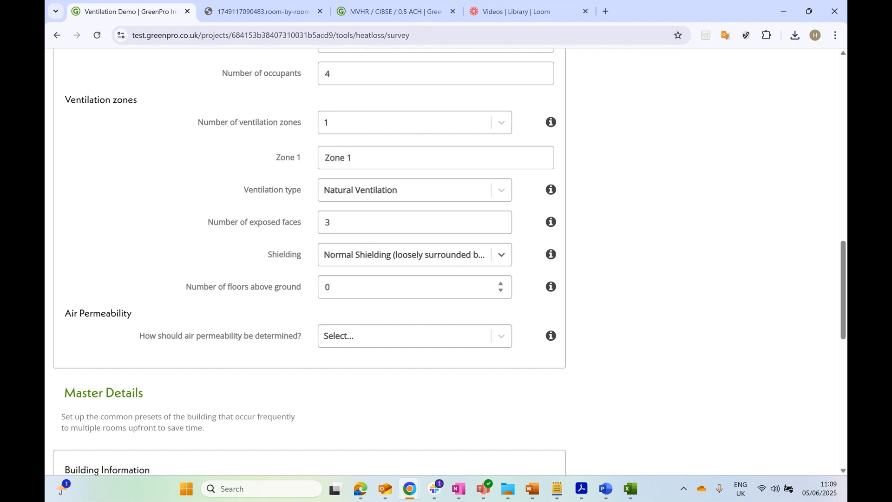
double_click(502, 282)
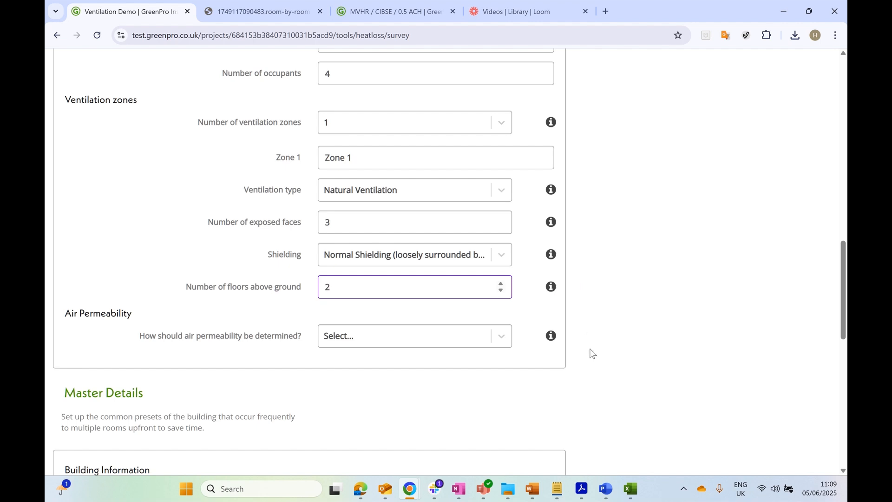
- Set the air permeability to be determined as Measured, with a value of 4.6 m³/h/m²
scroll(601, 363, down, 1)
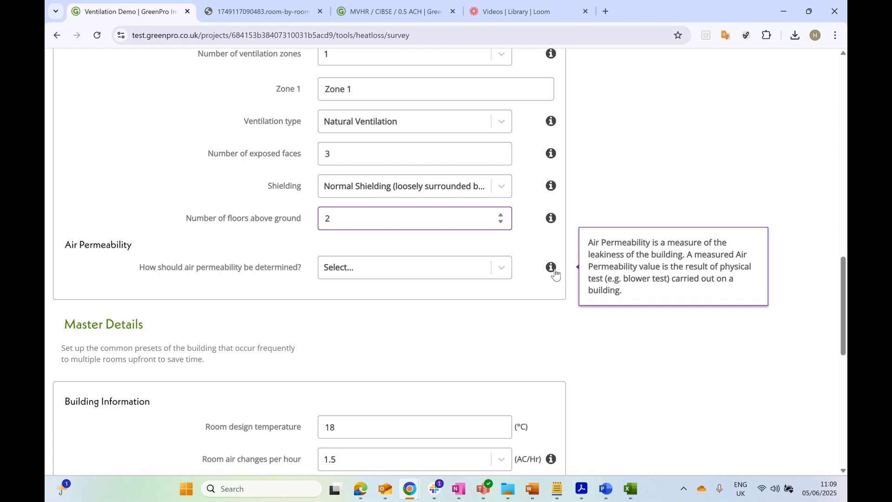
click(506, 273)
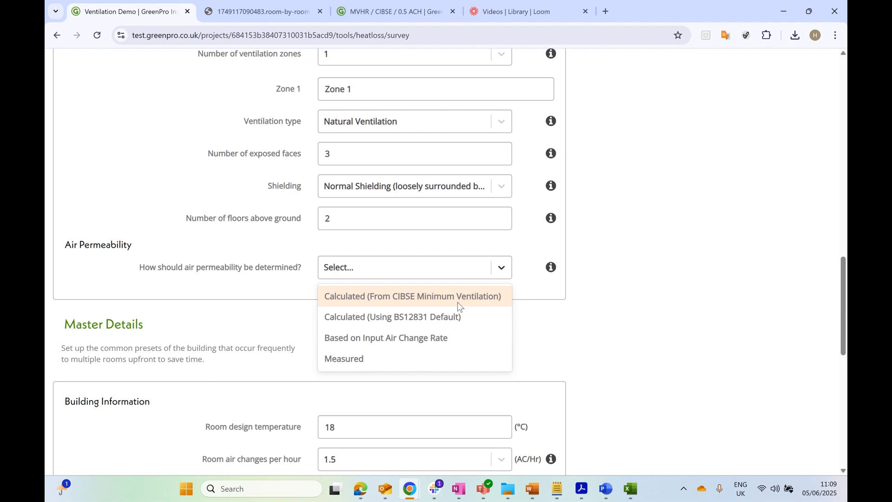
click(445, 358)
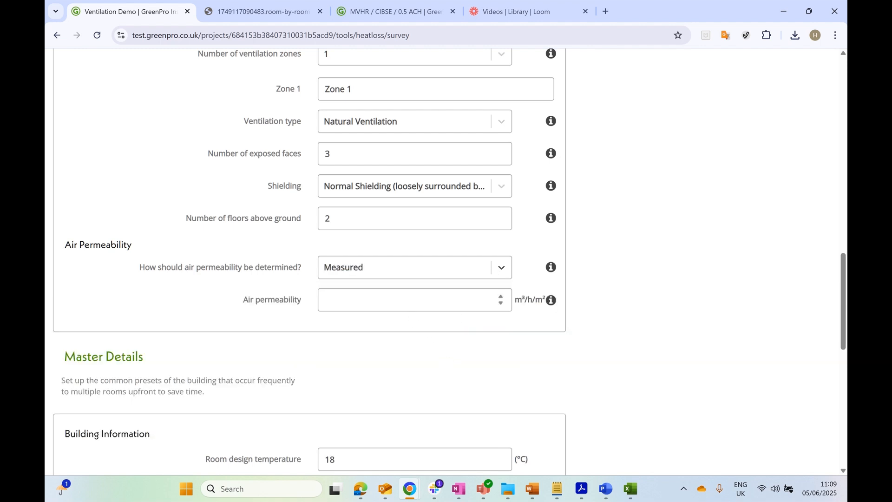
click(418, 301)
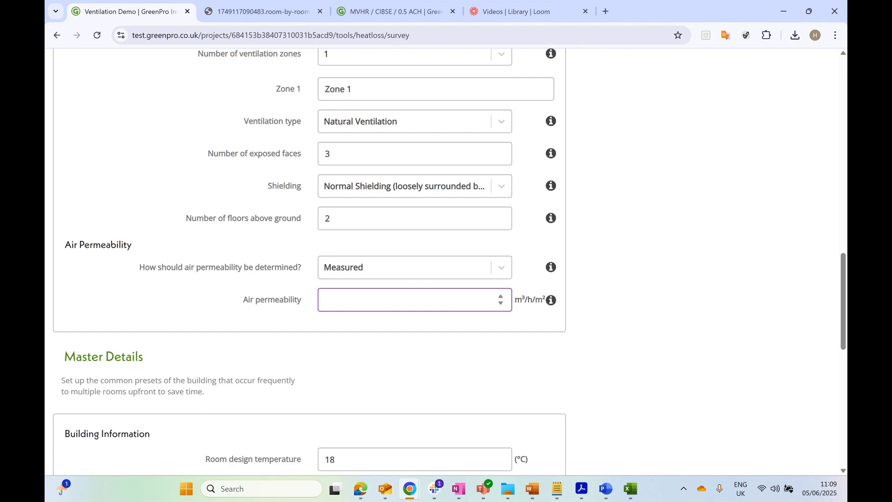
text(4.6)
click(584, 303)
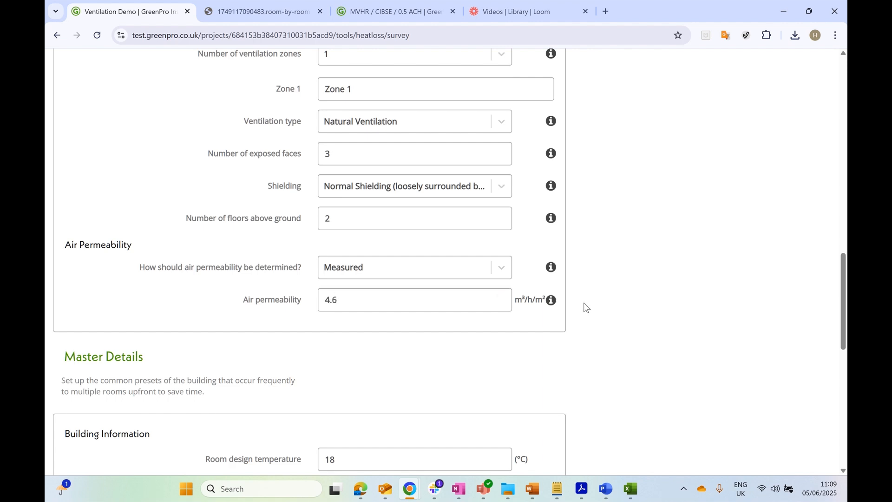
- Try determining air permeability with Calculated (From CIBSE Minimum Ventilation) and with Calculated (Using BS12831 Default)
click(499, 270)
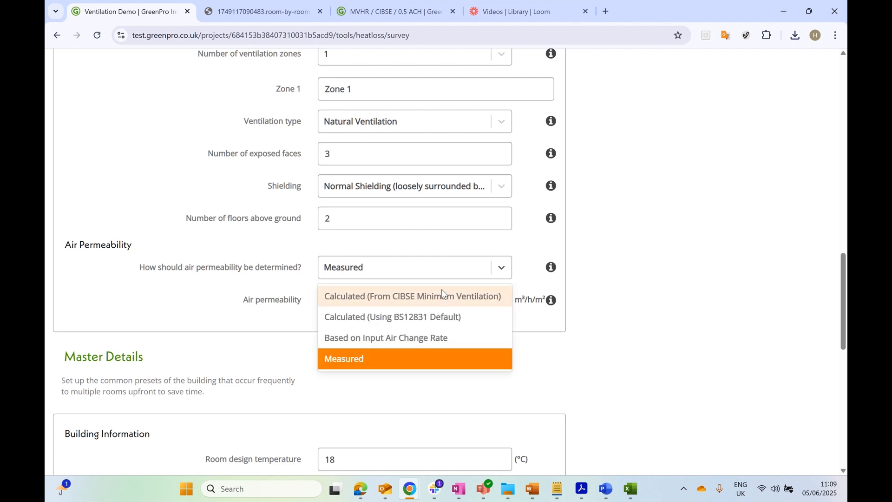
click(405, 302)
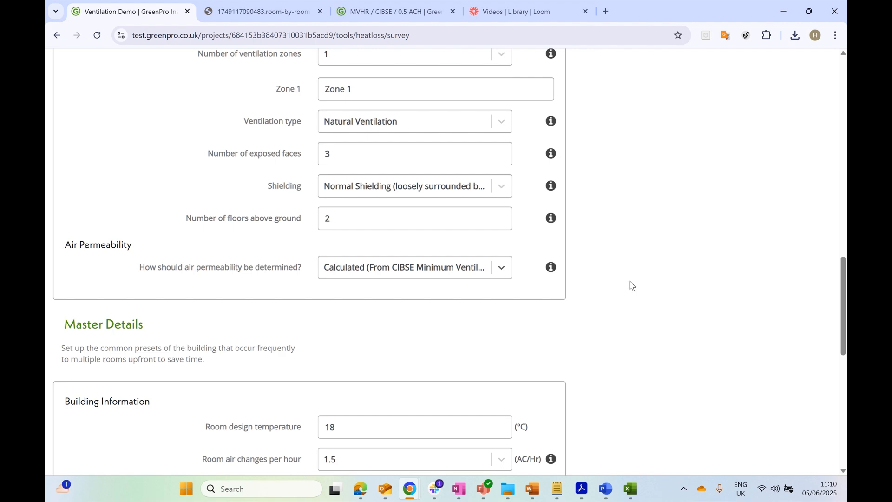
click(500, 270)
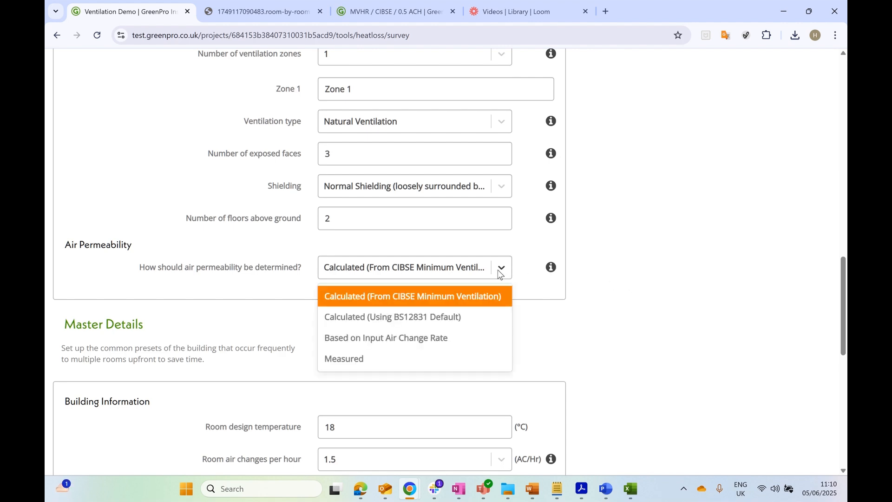
right_click(478, 316)
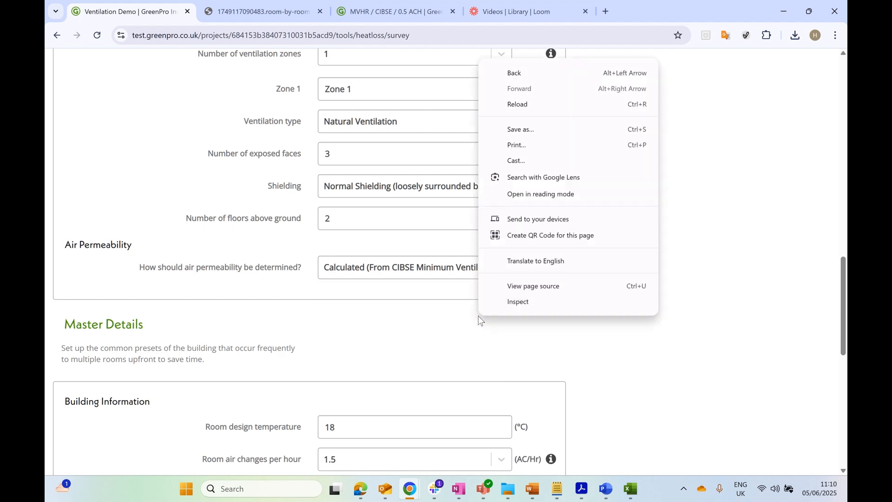
click(447, 286)
click(502, 267)
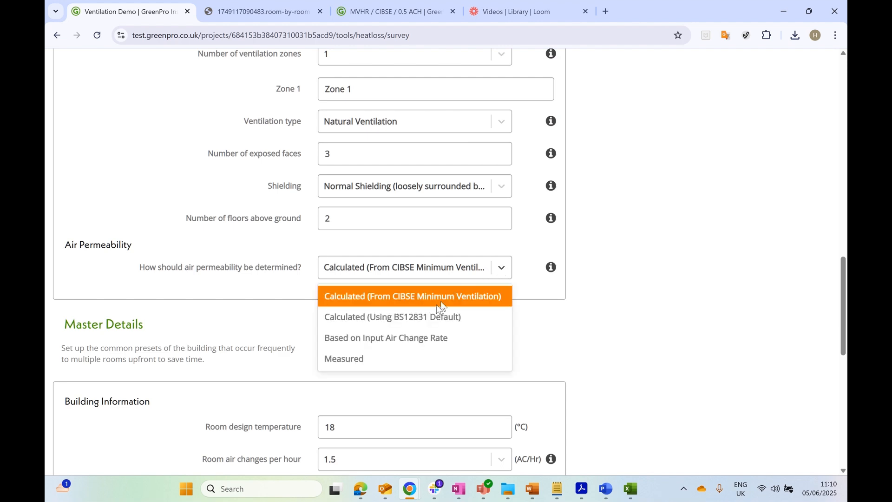
click(428, 318)
- Determine air permeability Based on Input Air Change Rate and check the guidance for the designed air change rate
click(498, 270)
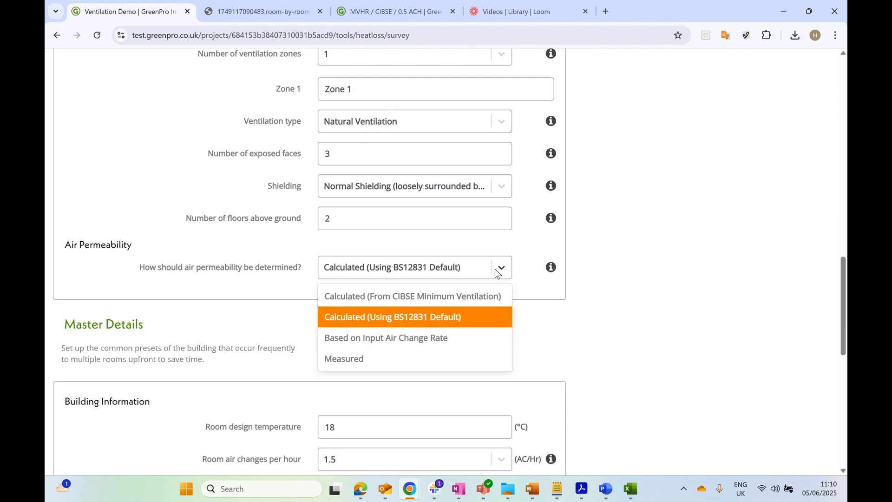
click(431, 336)
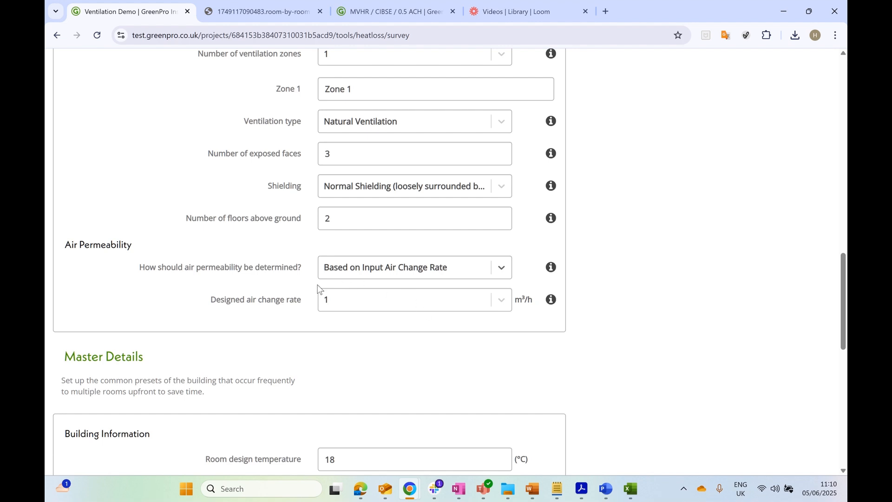
mouse_move(551, 302)
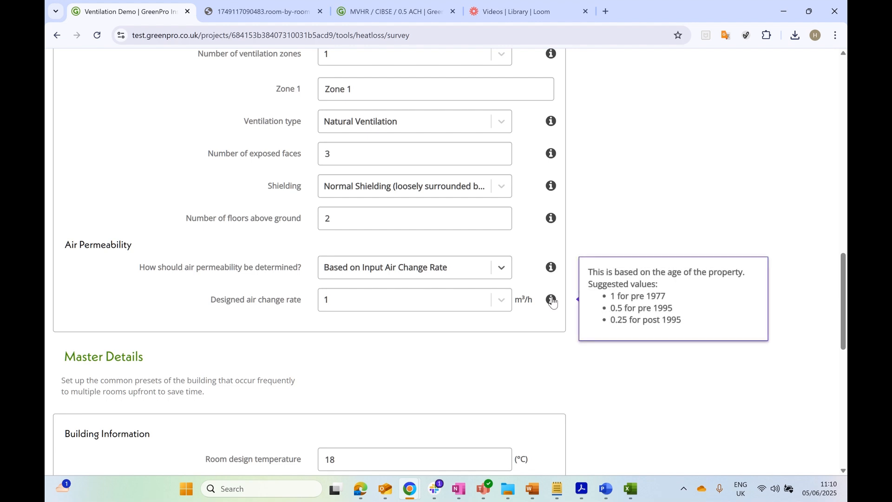
- Switch to the MVHR / CIBSE / 0.5 ACH project's heat loss page and add a new room
scroll(607, 231, up, 5)
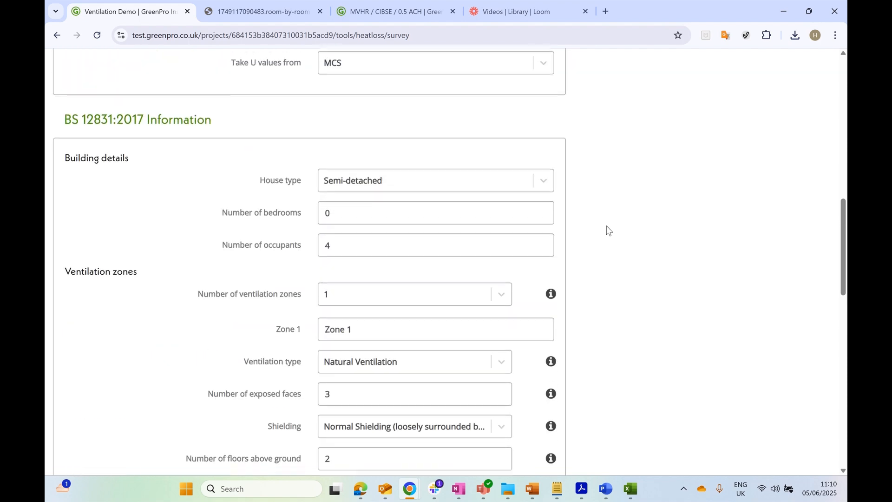
scroll(607, 231, up, 8)
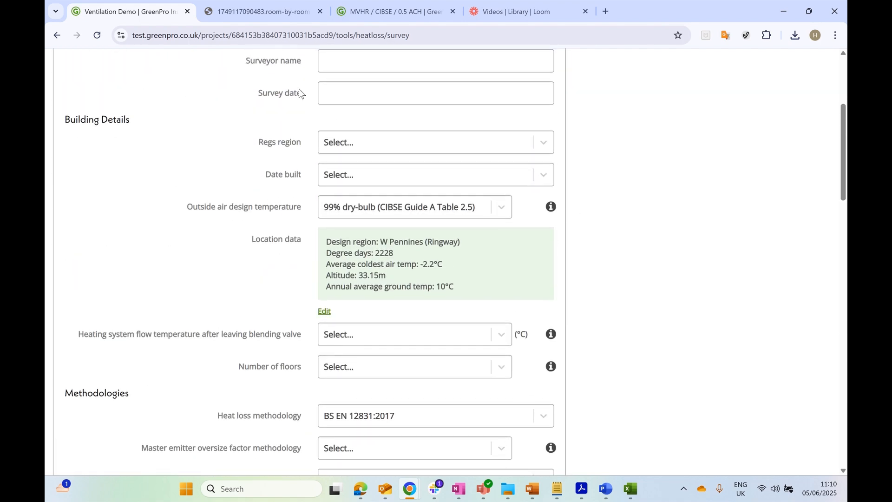
click(377, 12)
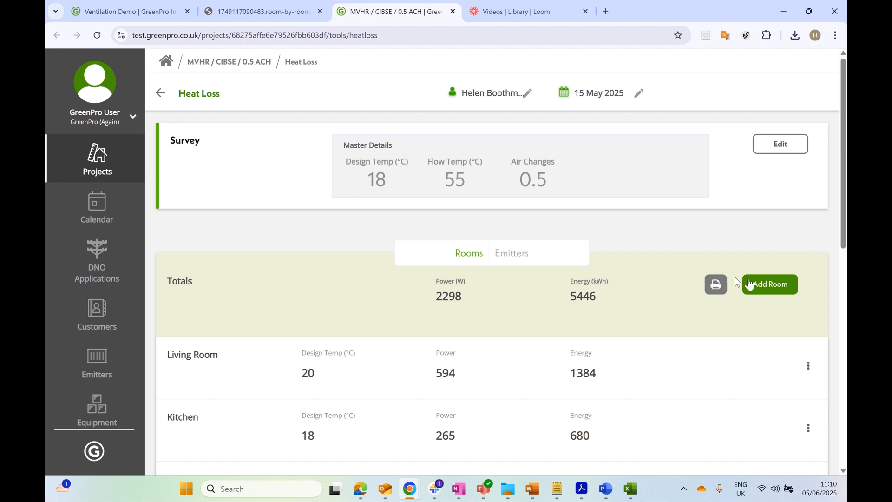
click(771, 284)
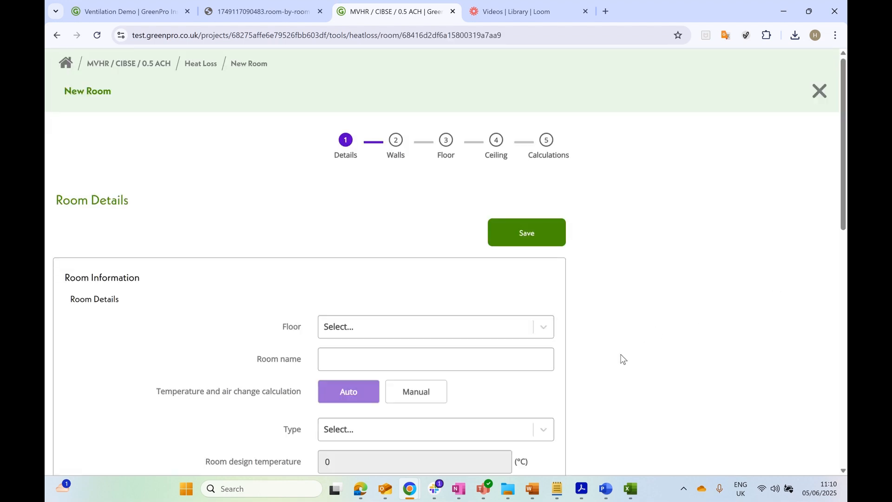
scroll(620, 358, down, 4)
scroll(623, 358, down, 1)
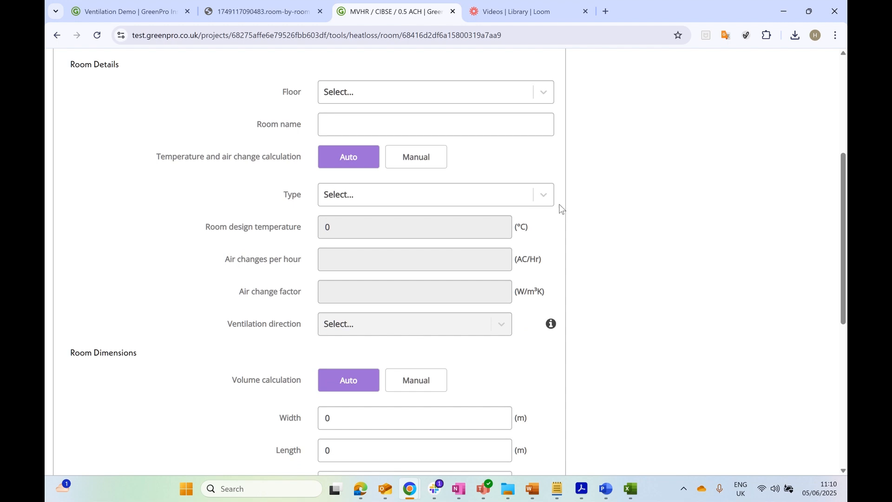
- Try Living Room as the new room's type, checking the ventilation direction guidance, and change the type to Kitchen
click(542, 199)
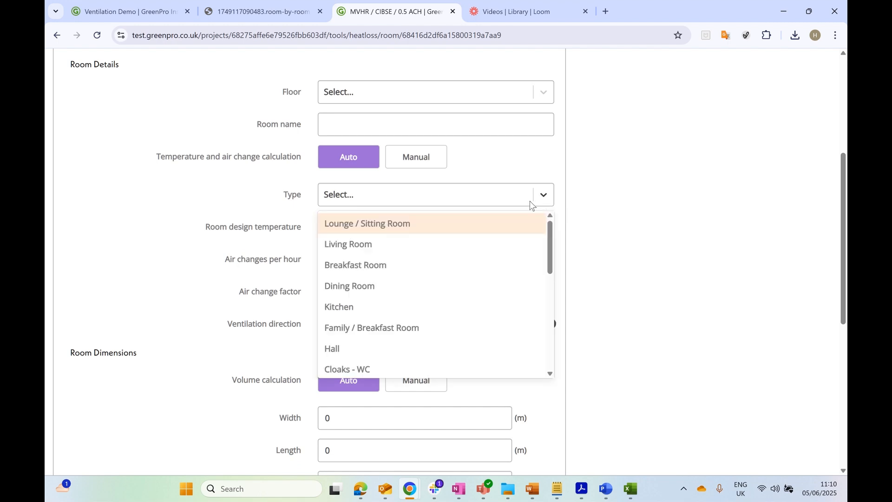
click(410, 244)
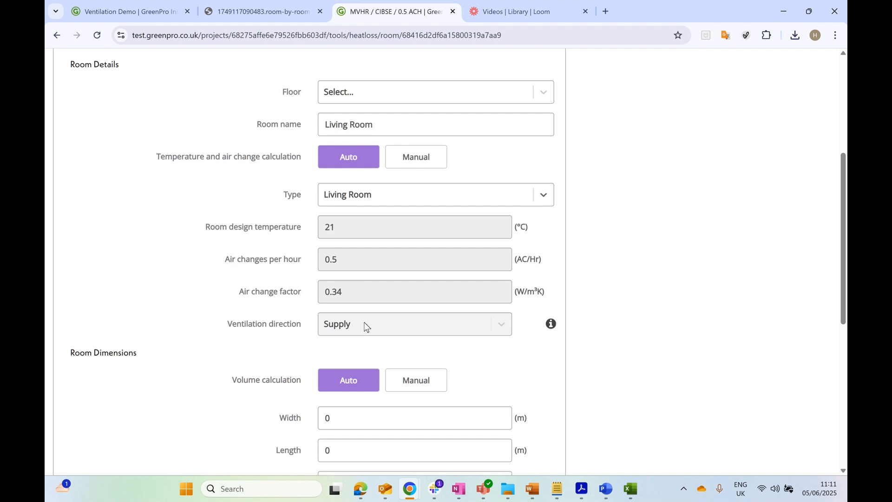
mouse_move(550, 326)
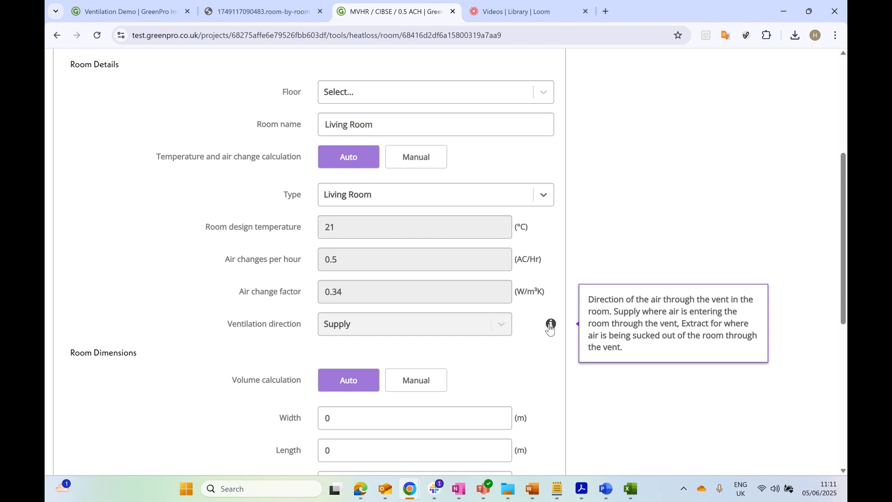
click(540, 196)
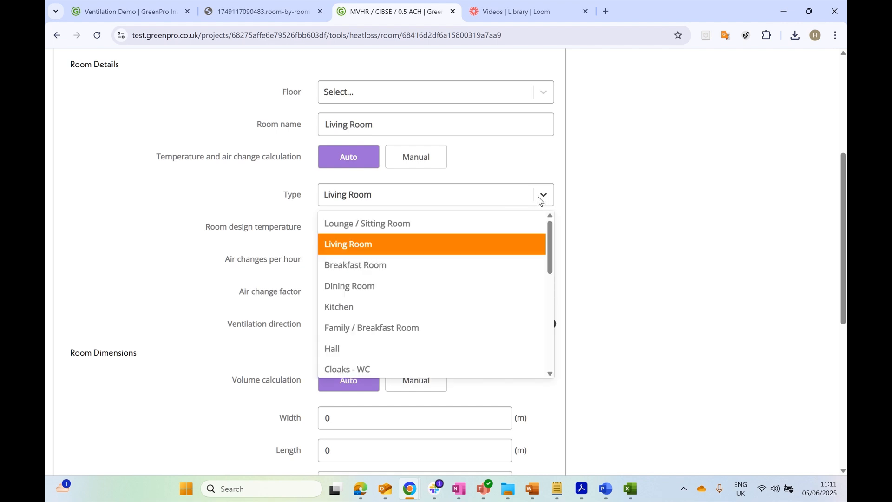
click(360, 307)
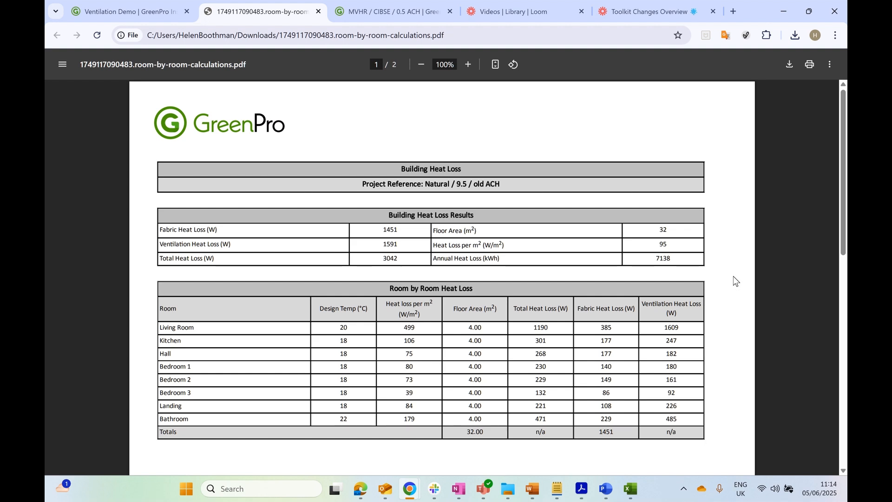
- Examine the room-by-room calculations PDF, comparing the per-room ventilation heat losses with the building results and the per-zone ventilation table
scroll(732, 279, down, 2)
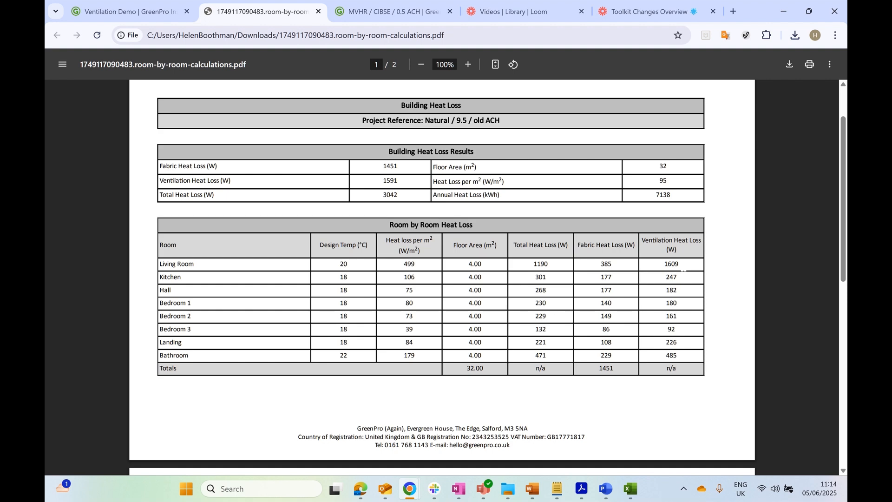
scroll(671, 306, down, 3)
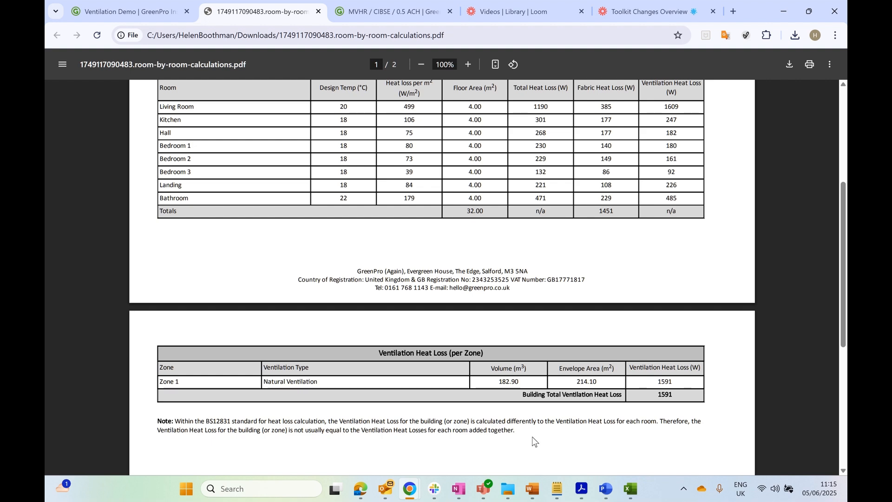
scroll(533, 437, up, 4)
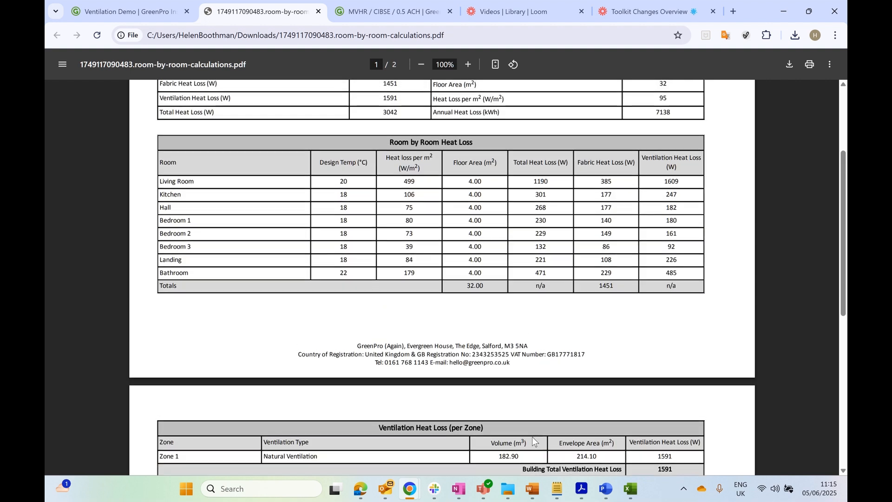
scroll(532, 438, up, 1)
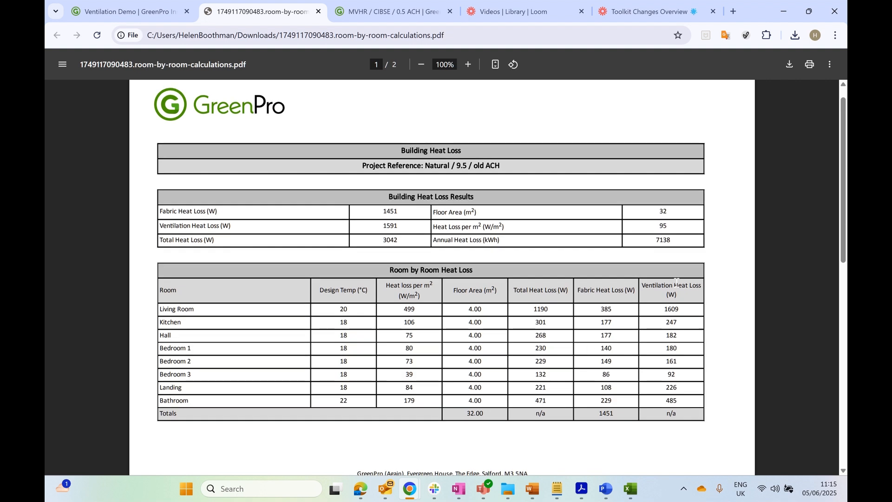